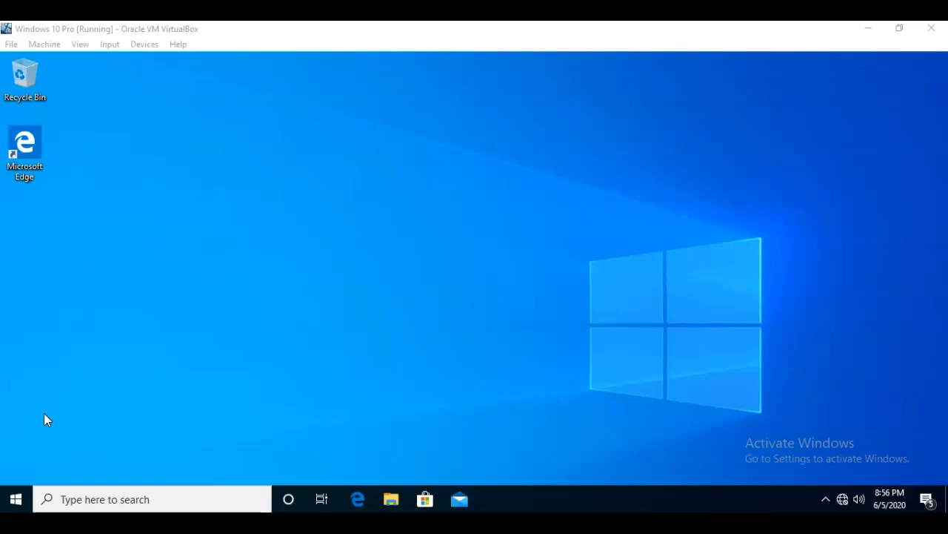
- Launch Computer Management from the Win+X menu, maximize it, and expand Local Users and Groups
key("super+x")
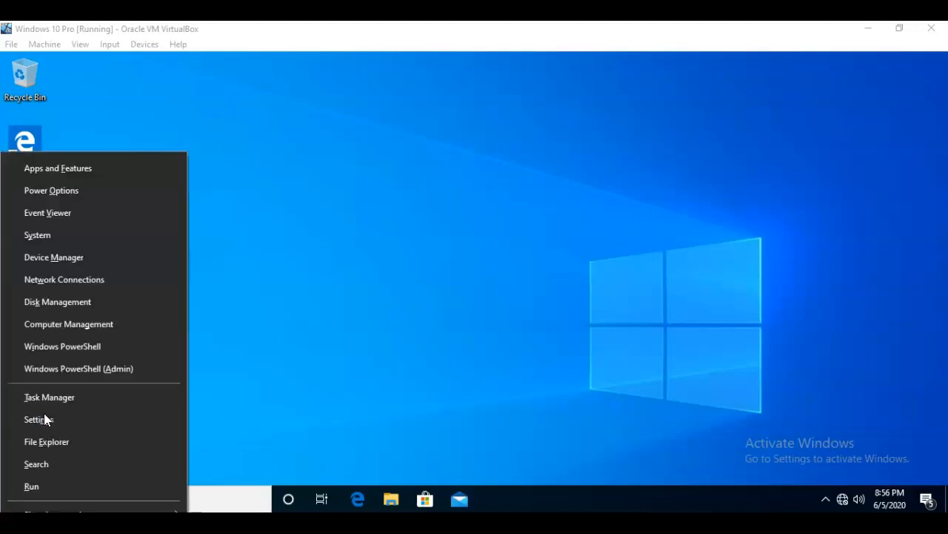
left_click(82, 326)
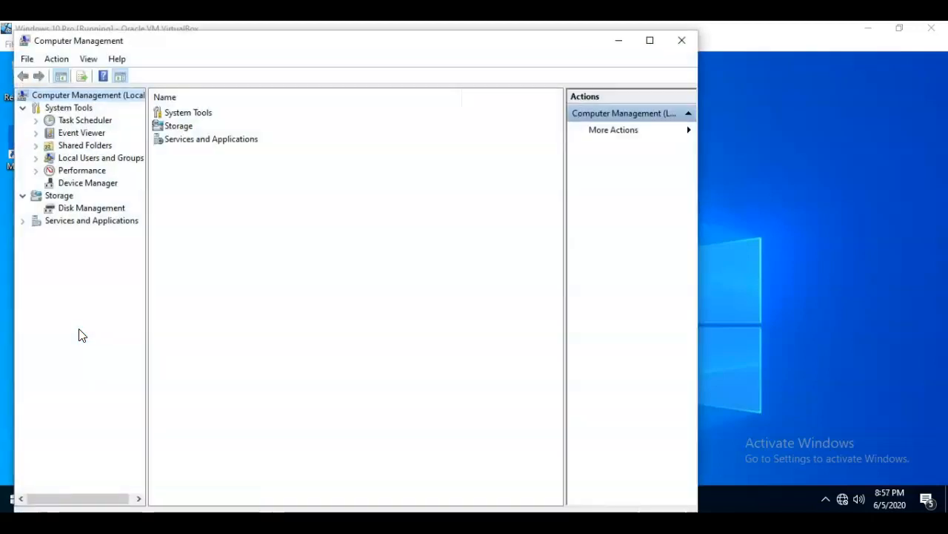
left_click(650, 40)
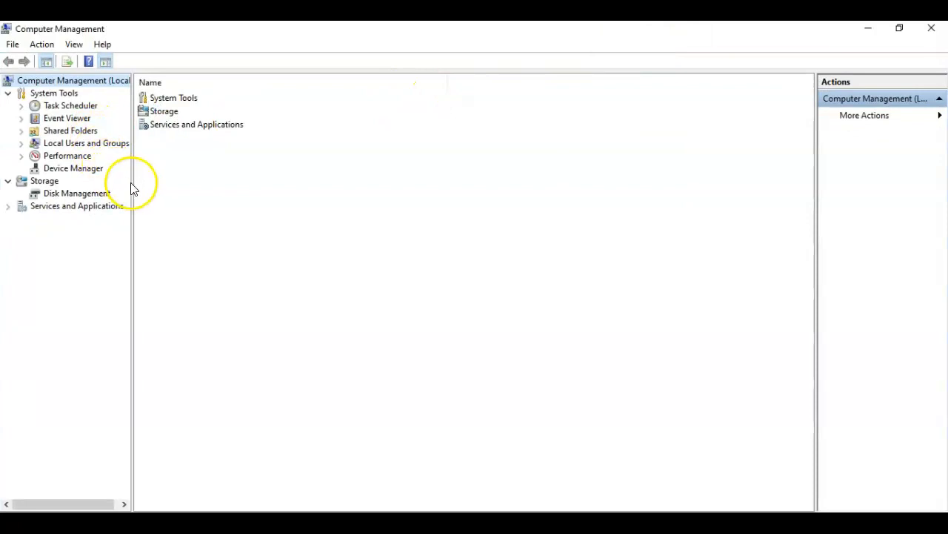
left_click_drag(133, 183, 166, 184)
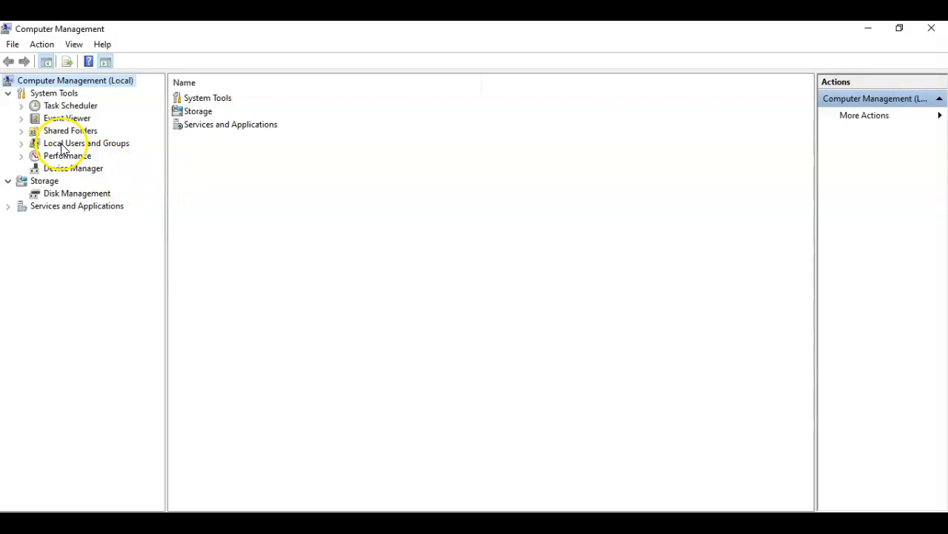
left_click(22, 146)
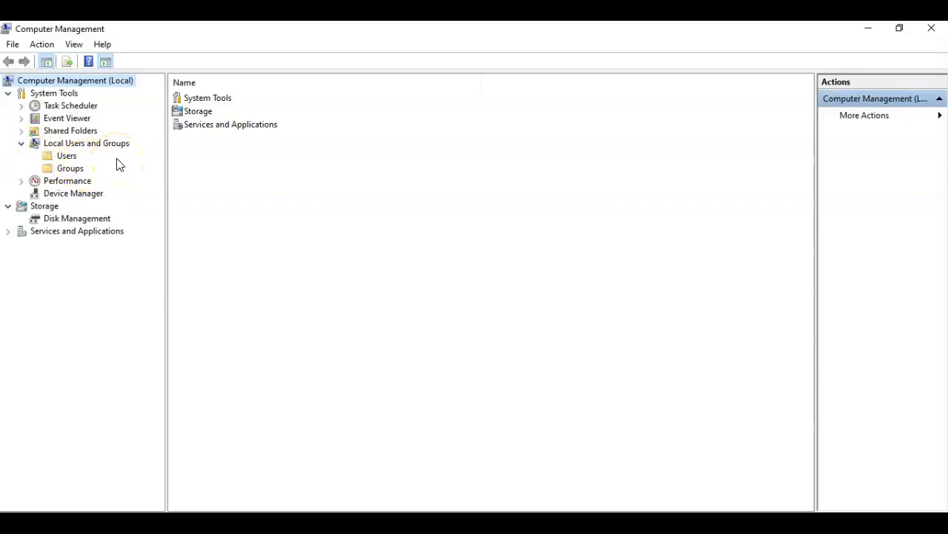
- Start a new local user with user name 'test' and full name 'test user'
right_click(72, 158)
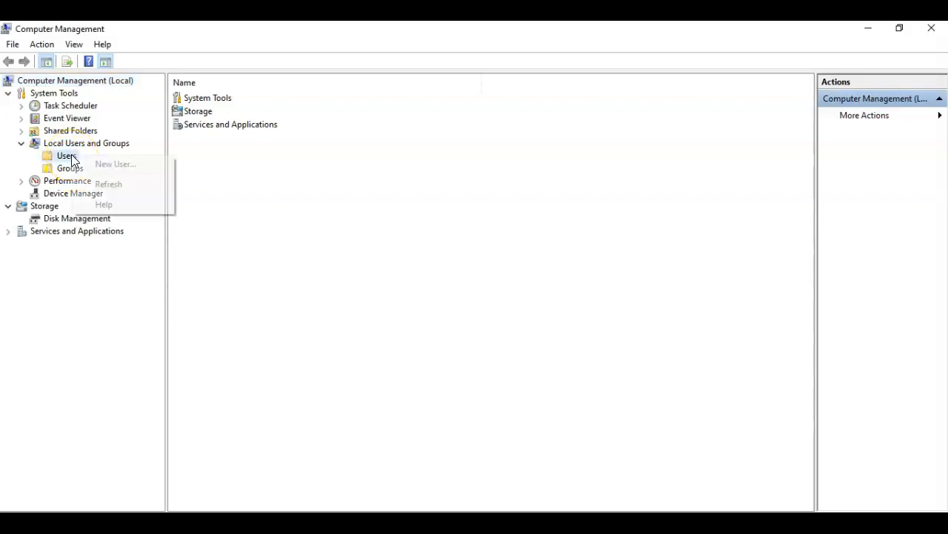
left_click(108, 166)
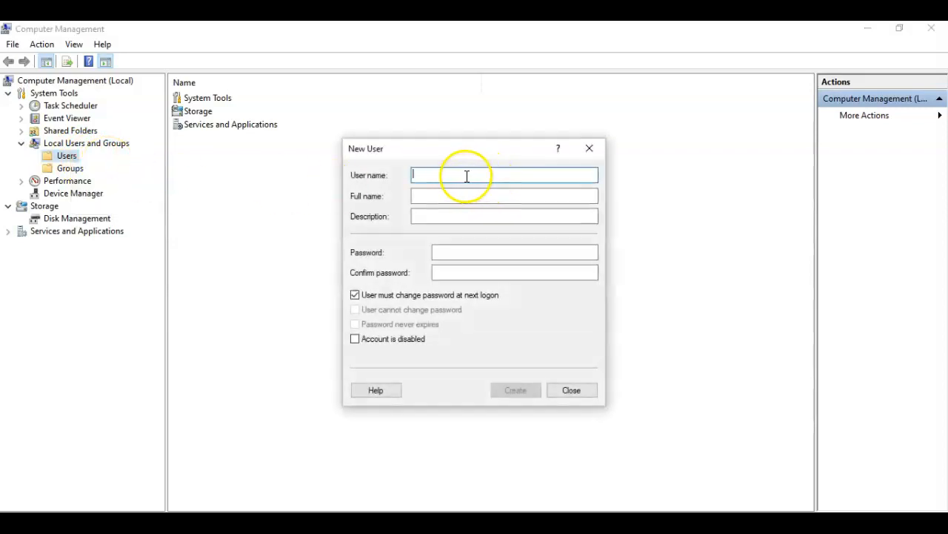
type("test")
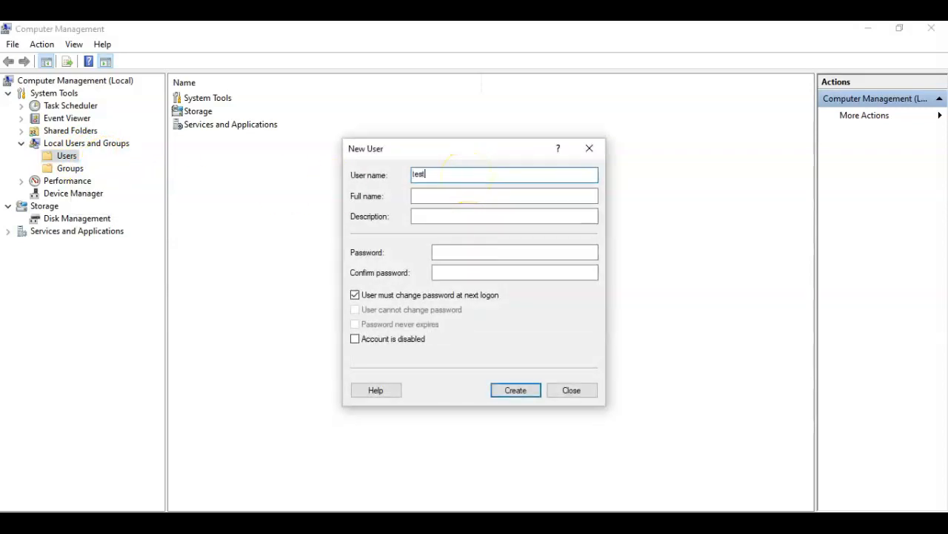
left_click(448, 195)
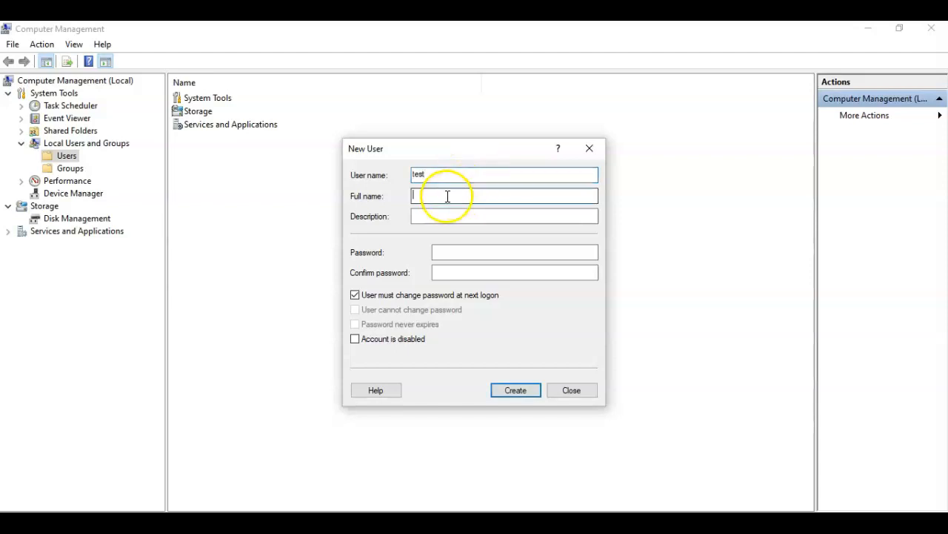
type("test u")
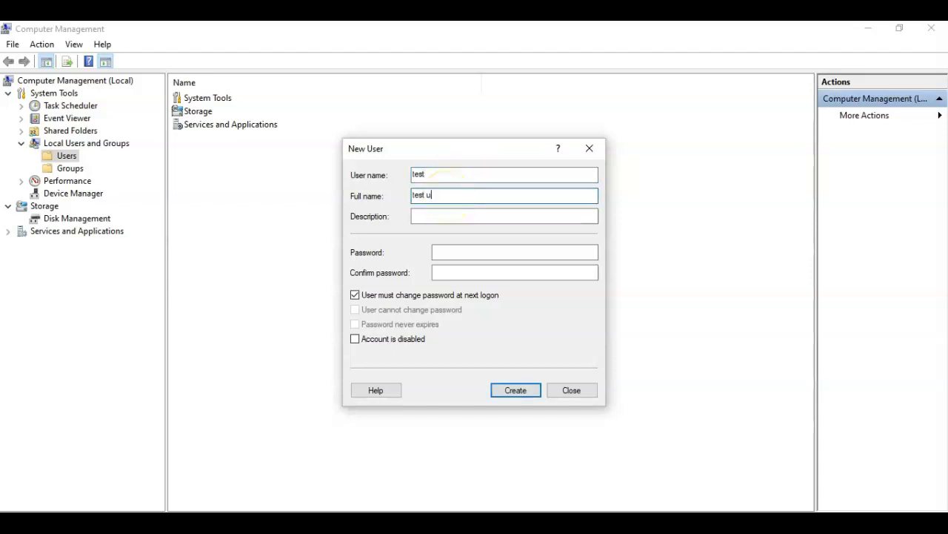
type("ser")
left_click(429, 215)
- Enter and confirm the account password, then create the user and close the form
left_click(452, 250)
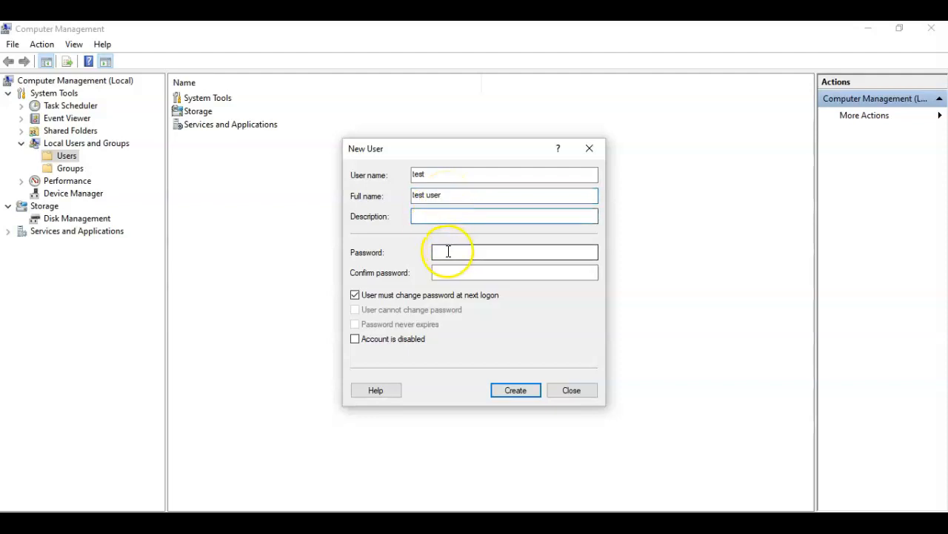
type("●●●●●●●●●●●")
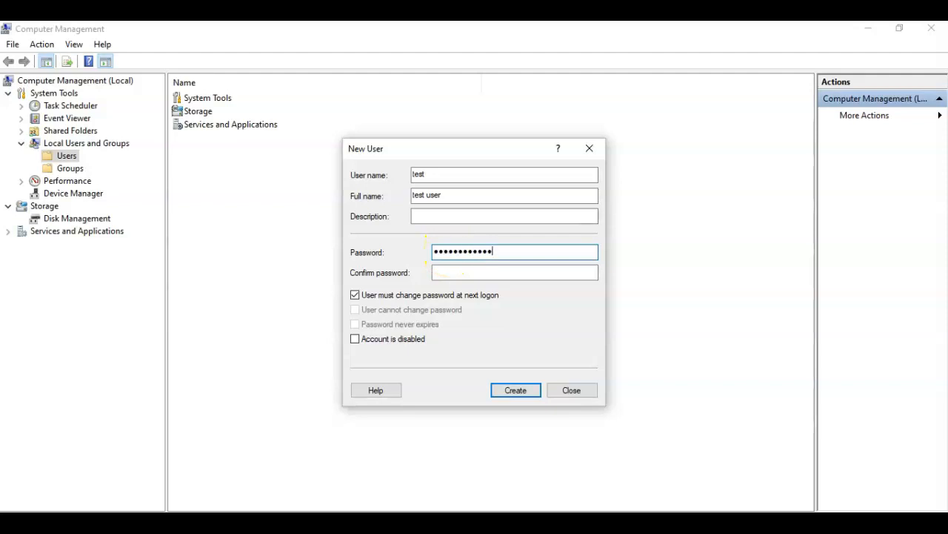
left_click(458, 273)
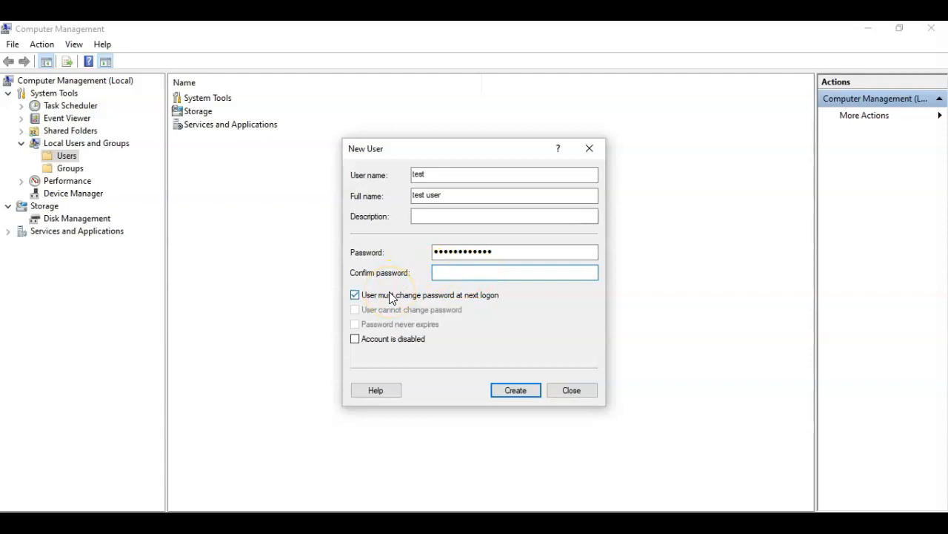
key("ctrl+v")
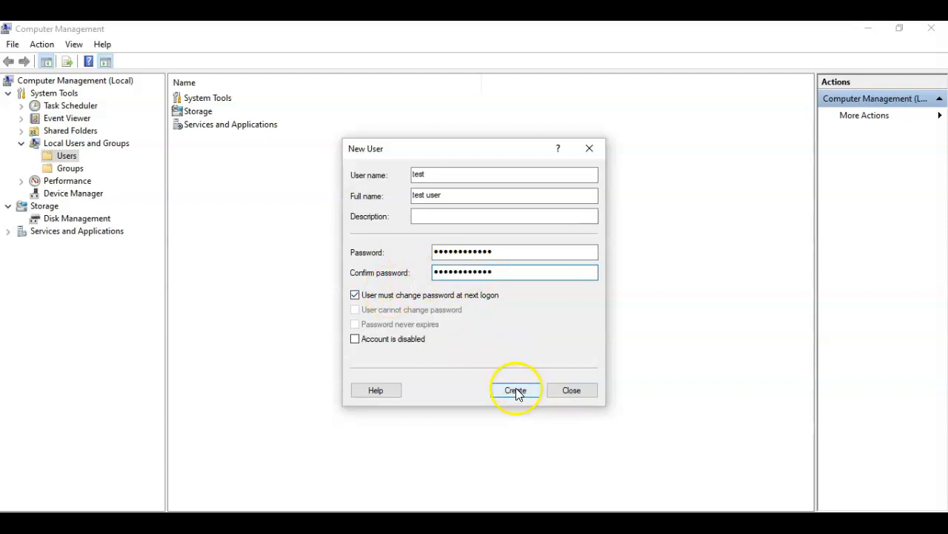
left_click(516, 390)
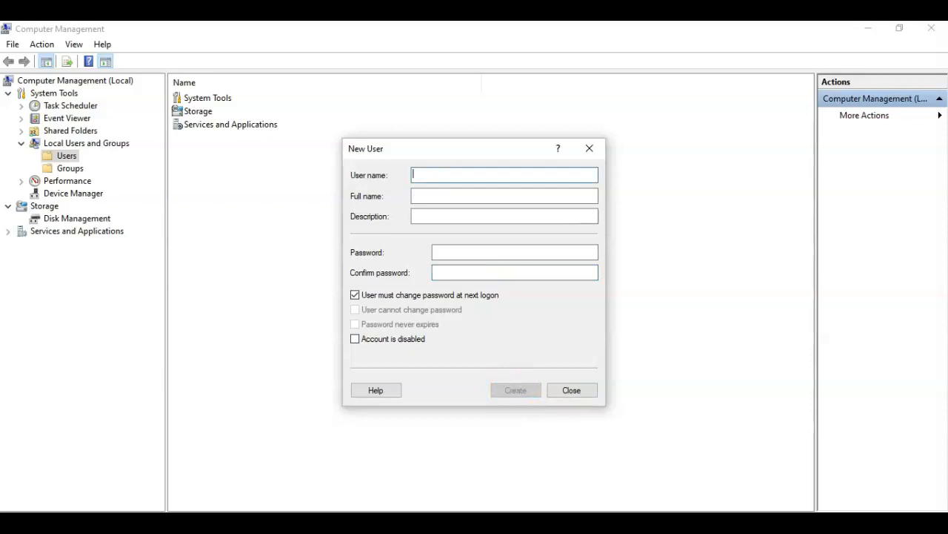
left_click(575, 391)
- Open the test account's properties to view its group memberships
left_click(67, 156)
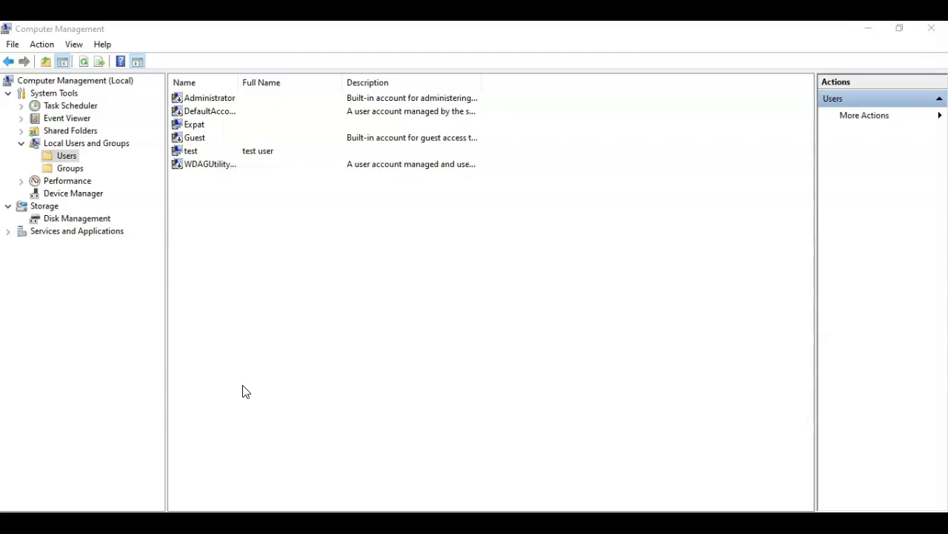
left_click(191, 154)
right_click(191, 153)
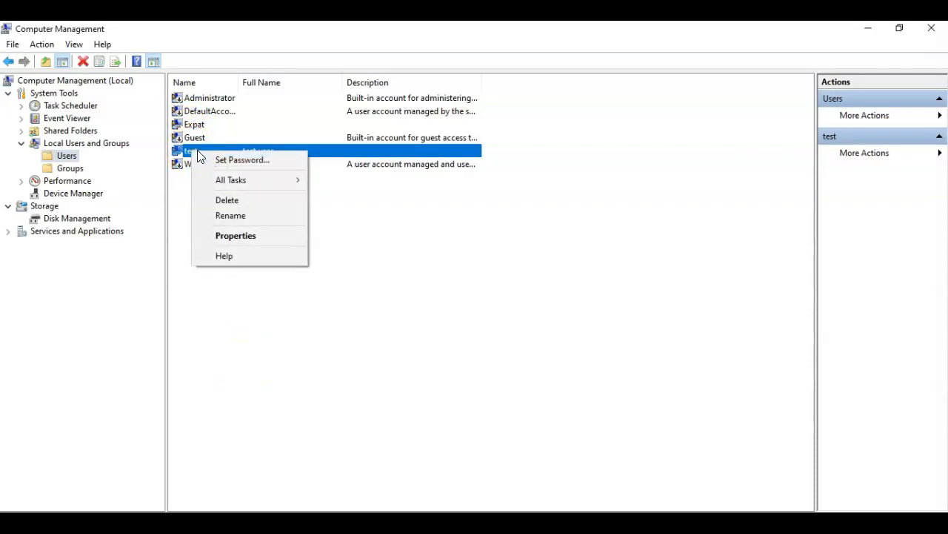
left_click(237, 236)
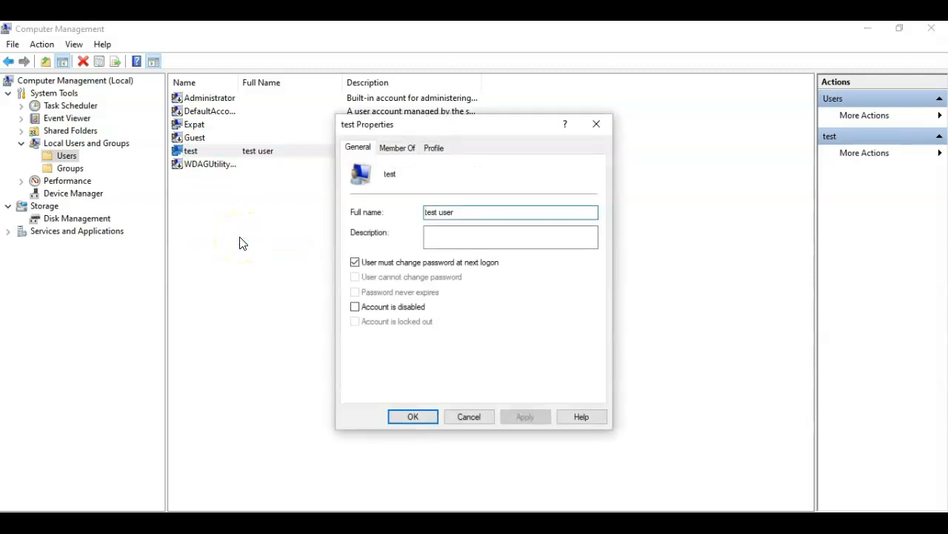
left_click(396, 148)
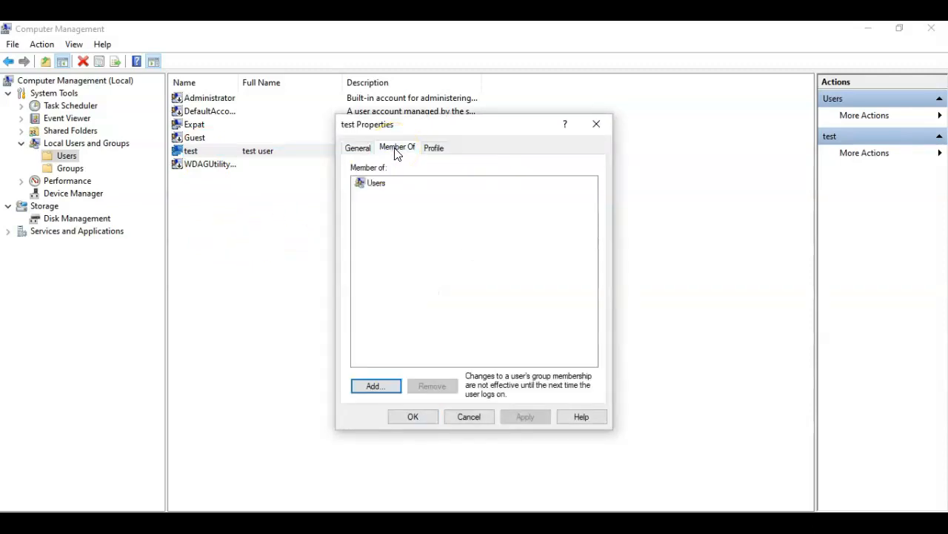
- Add the test account to the Administrators group and apply the change
left_click(372, 387)
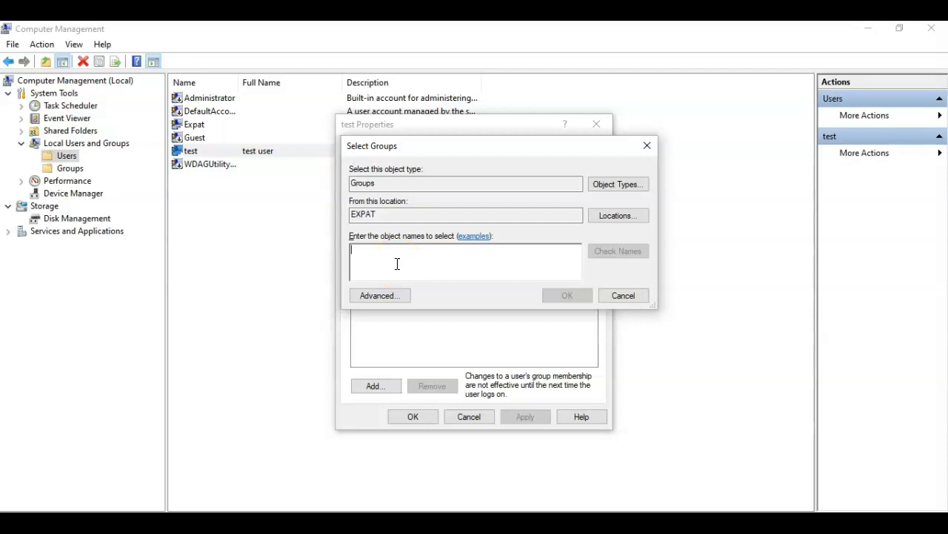
type("administrators")
left_click(617, 250)
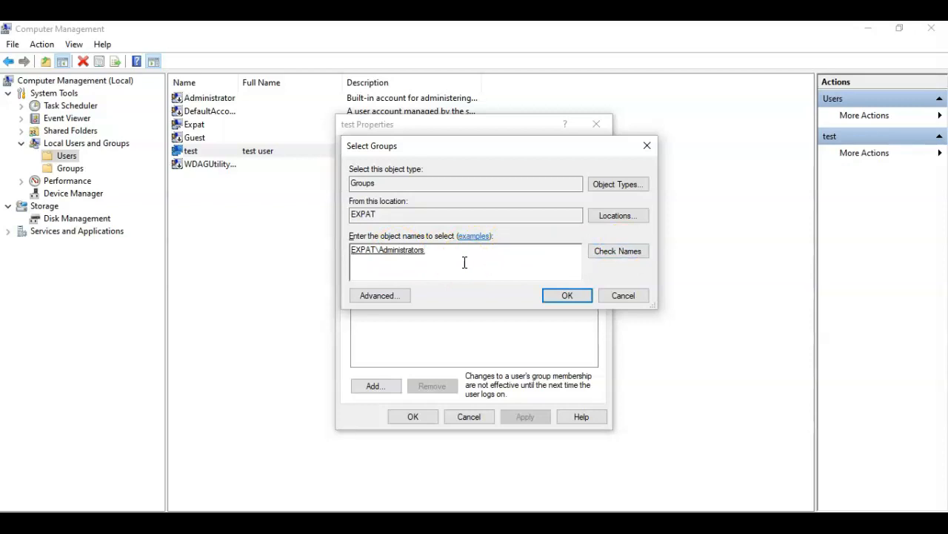
left_click(567, 296)
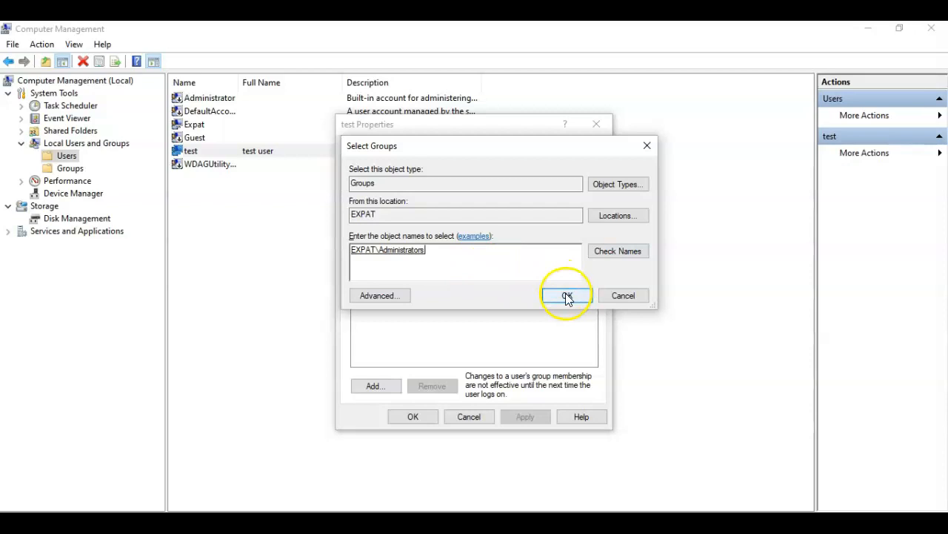
left_click(523, 409)
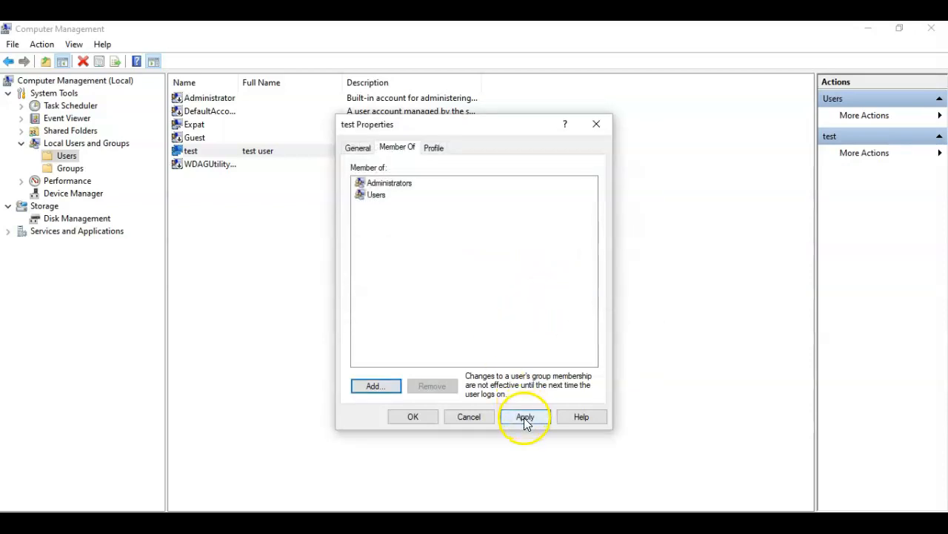
left_click(412, 417)
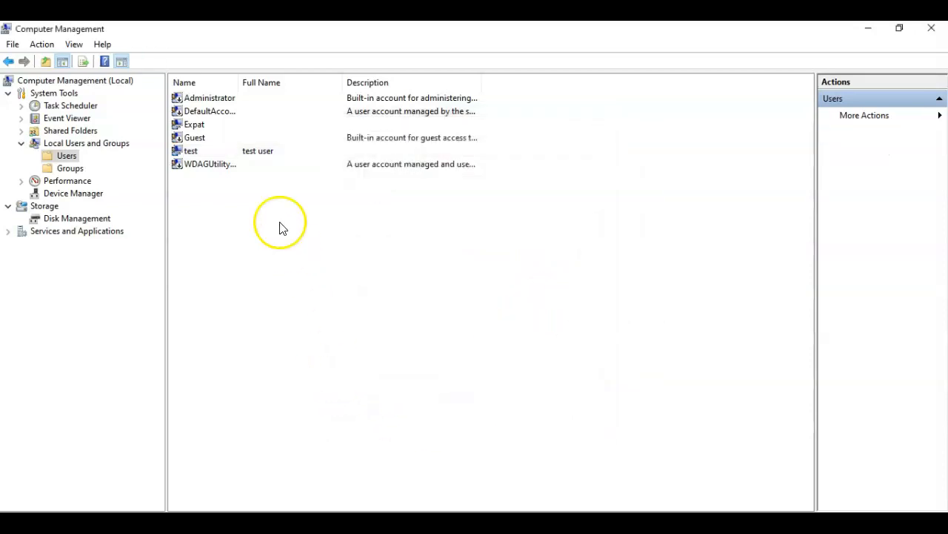
right_click(228, 152)
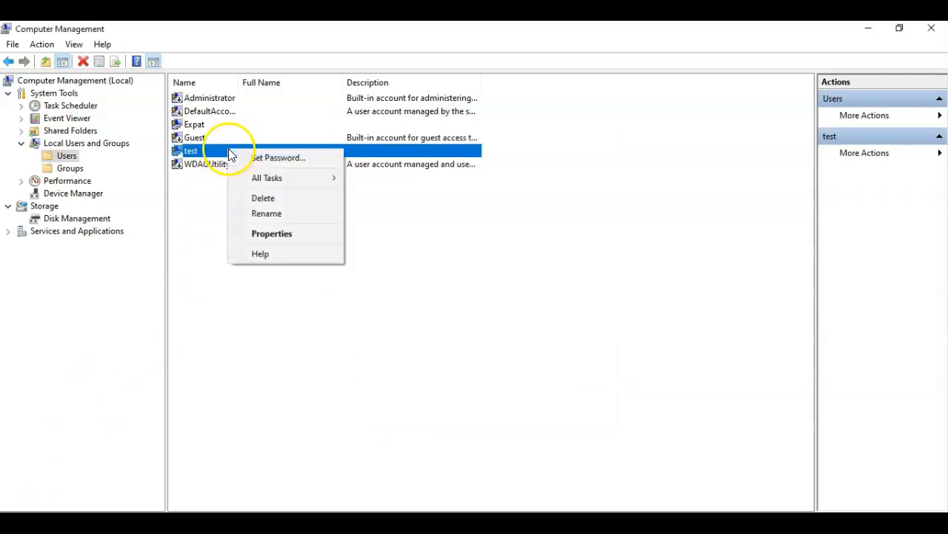
left_click(270, 236)
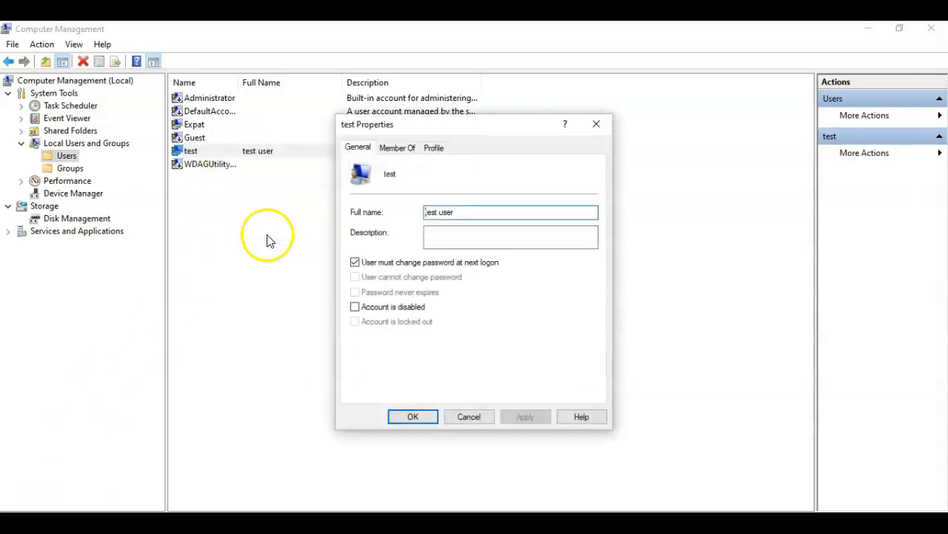
left_click(404, 148)
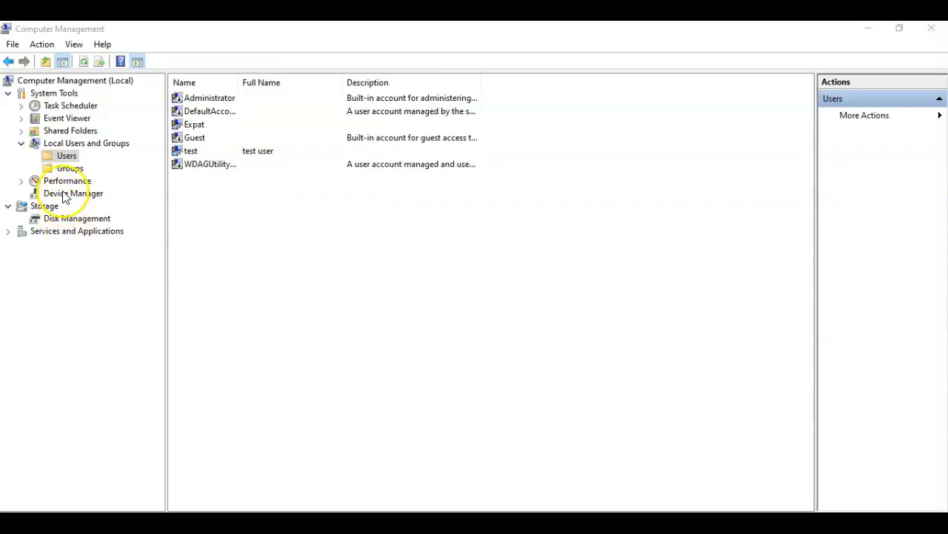
- Check the Administrators group's members list for test, then close its properties
left_click(70, 168)
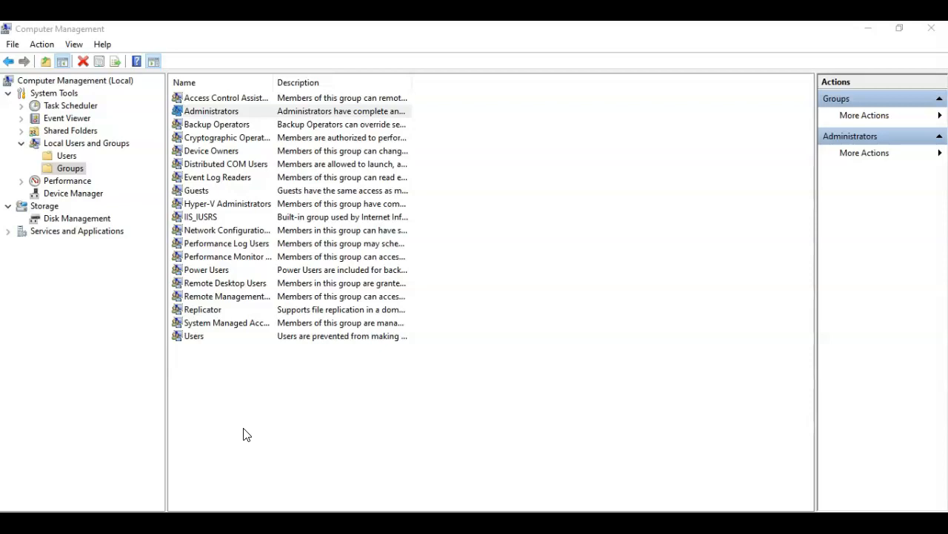
right_click(220, 117)
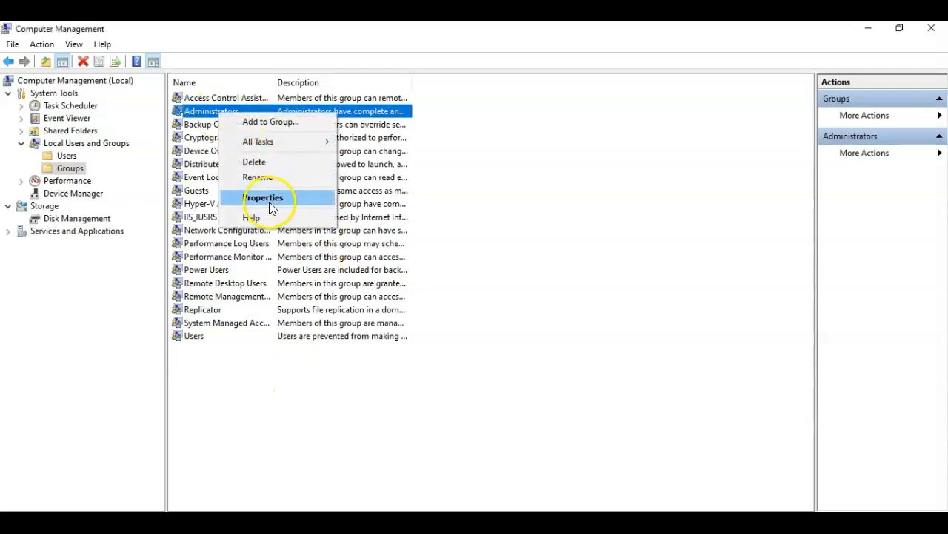
left_click(266, 197)
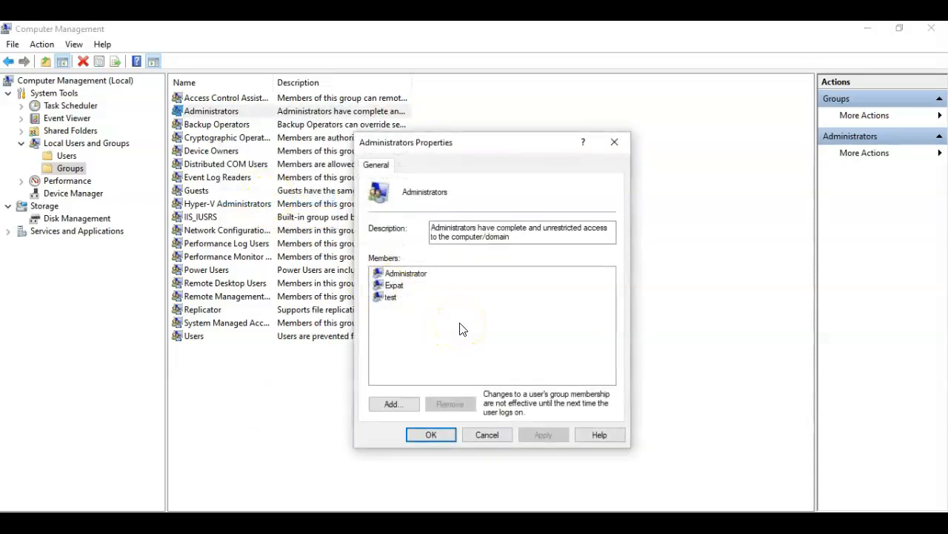
left_click(419, 433)
left_click(70, 408)
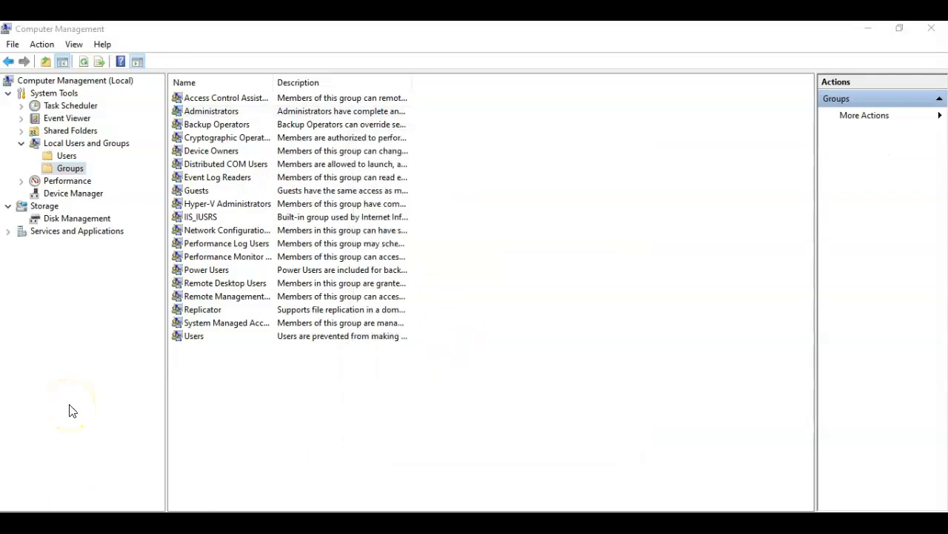